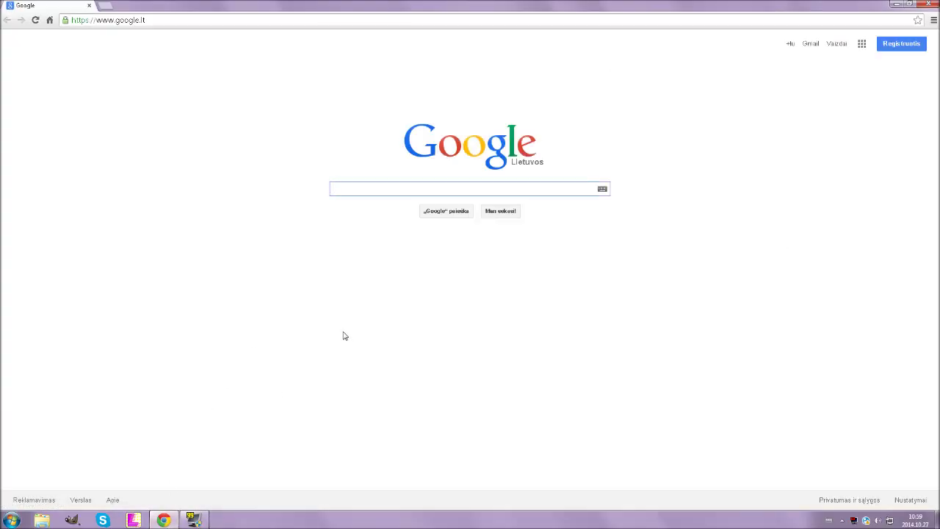
# Step: Search Google for 'optifine' and open the official OptiFine site
pyautogui.write('optifine')
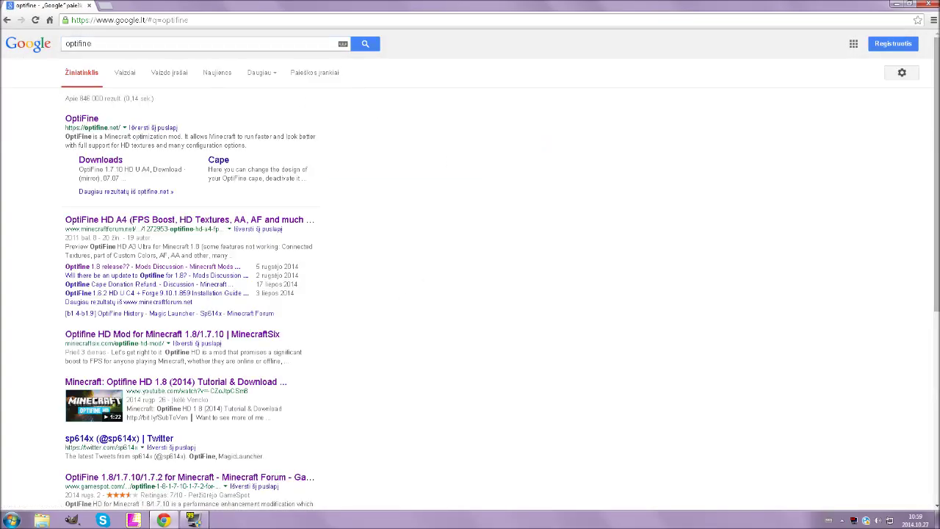
pyautogui.click(84, 120)
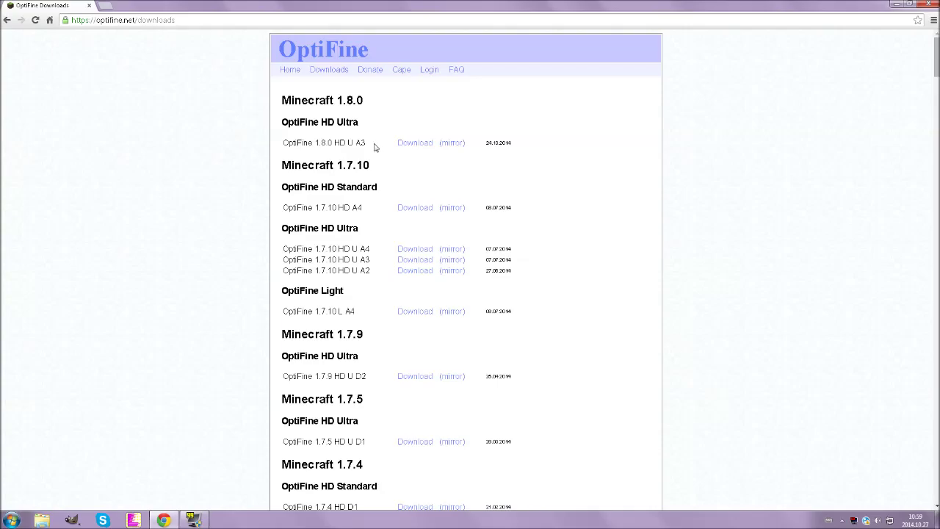
# Step: Request the OptiFine 1.8.0 HD U A3 download, retrying after dismissing the ad pop-up
pyautogui.click(411, 145)
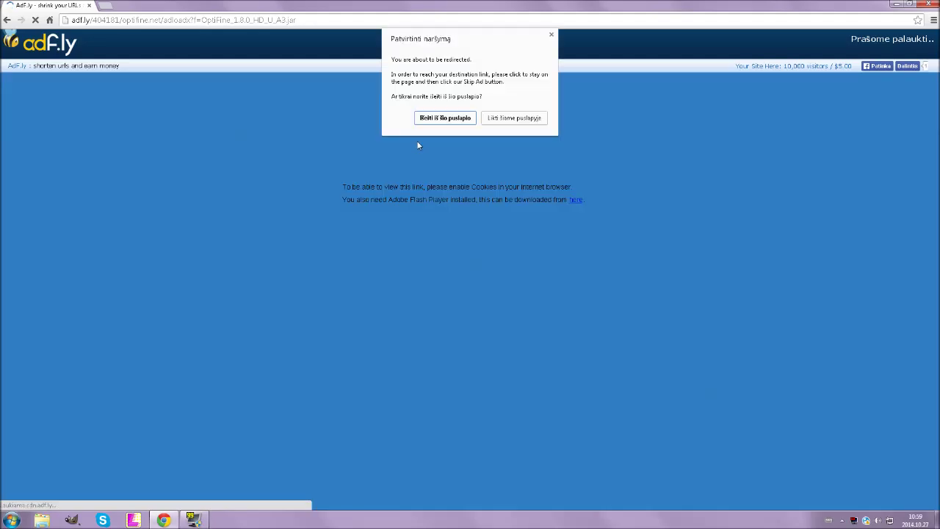
pyautogui.click(422, 118)
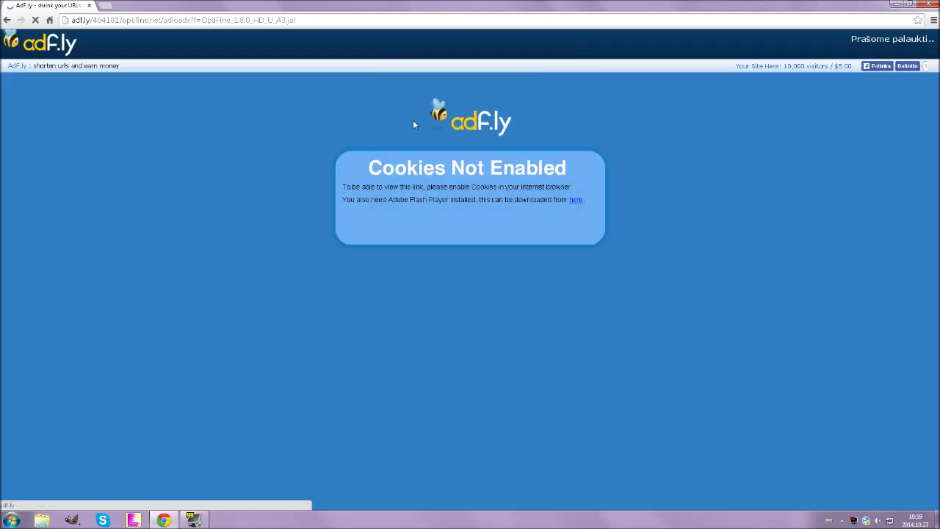
pyautogui.click(6, 20)
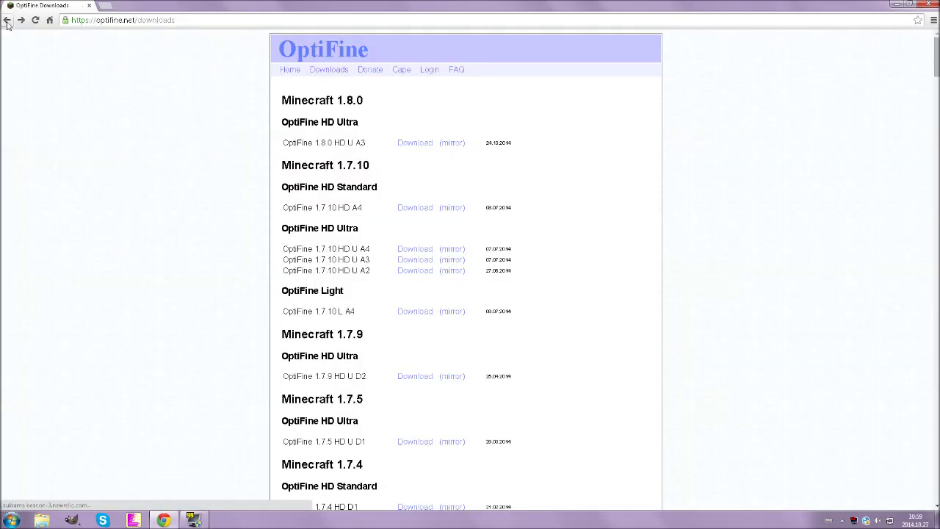
pyautogui.click(415, 145)
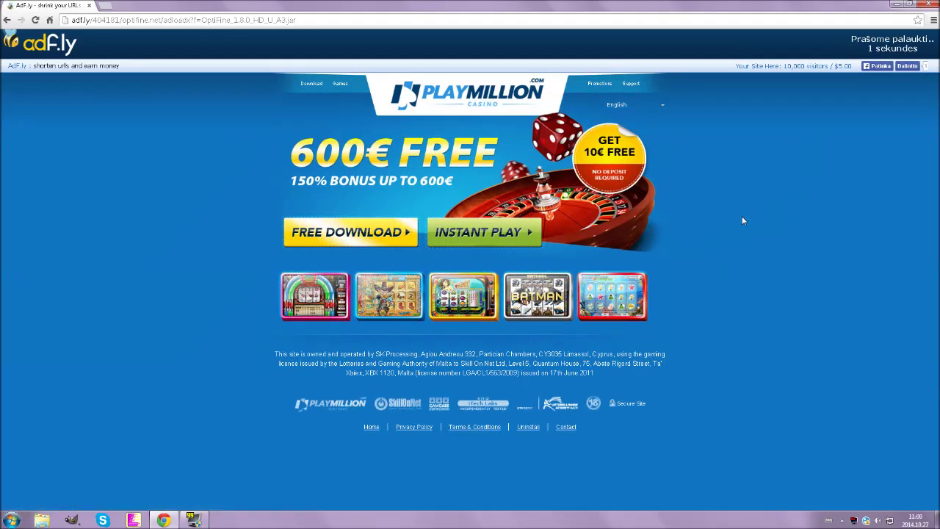
# Step: Skip the ad, keep the downloaded OptiFine_1.8.0_HD_U_A3.jar, and close the ad tab
pyautogui.click(863, 43)
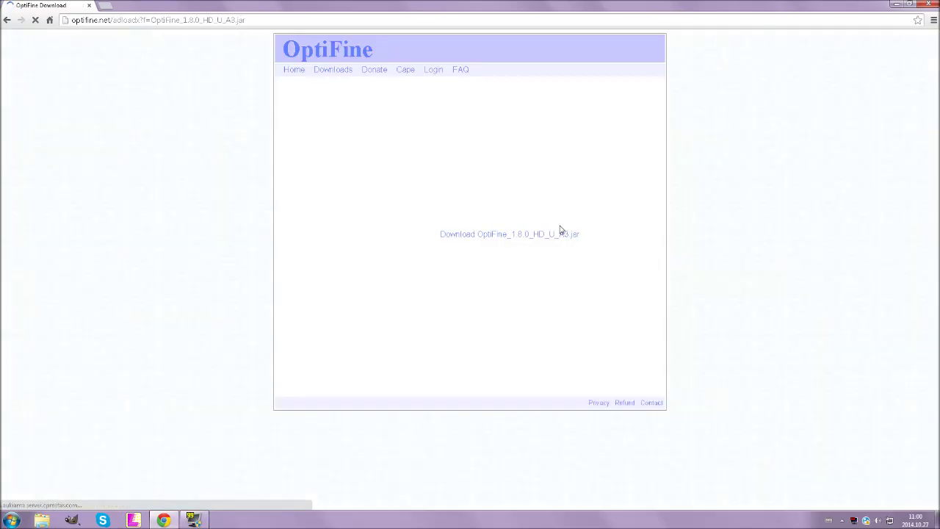
pyautogui.click(519, 235)
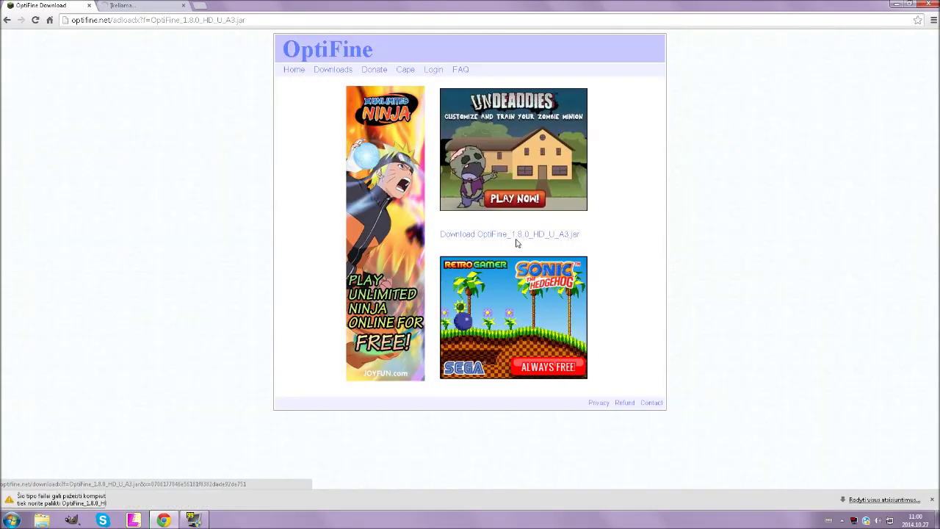
pyautogui.click(159, 498)
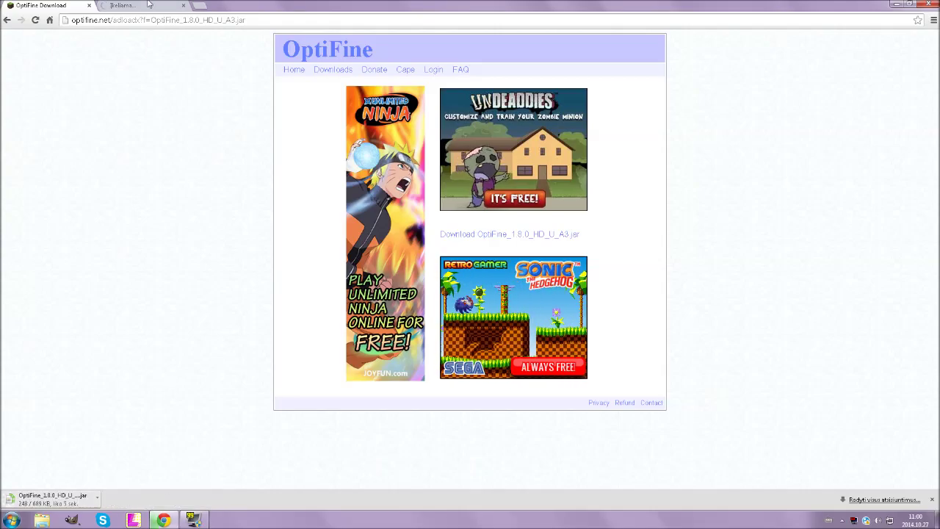
pyautogui.click(183, 7)
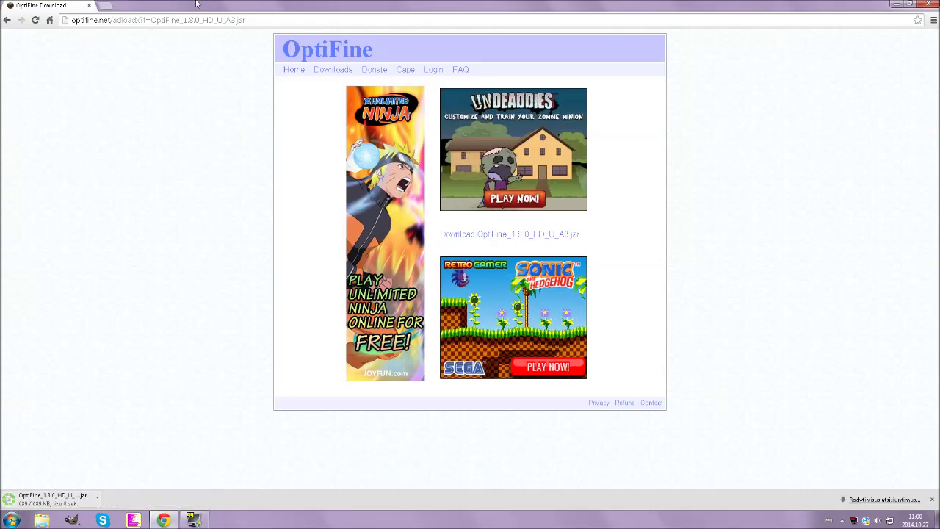
# Step: Snap Chrome right and run the jar to install OptiFine HD U A3 for Minecraft 1.8
pyautogui.doubleClick(196, 4)
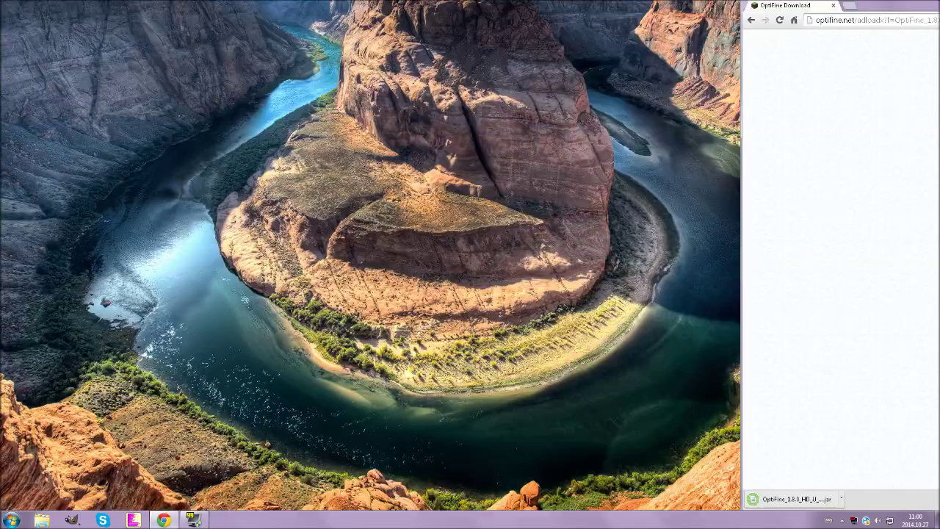
pyautogui.moveTo(937, 14); pyautogui.dragTo(939, 13)
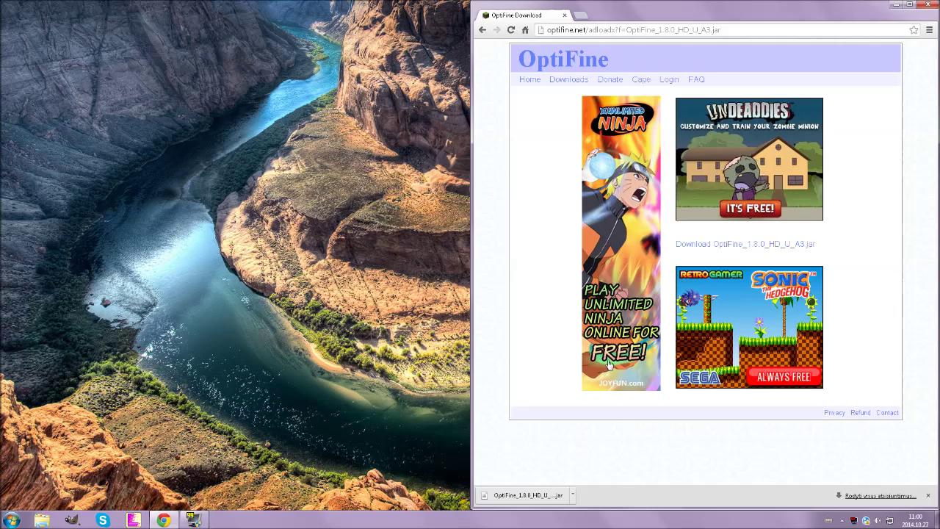
pyautogui.click(516, 497)
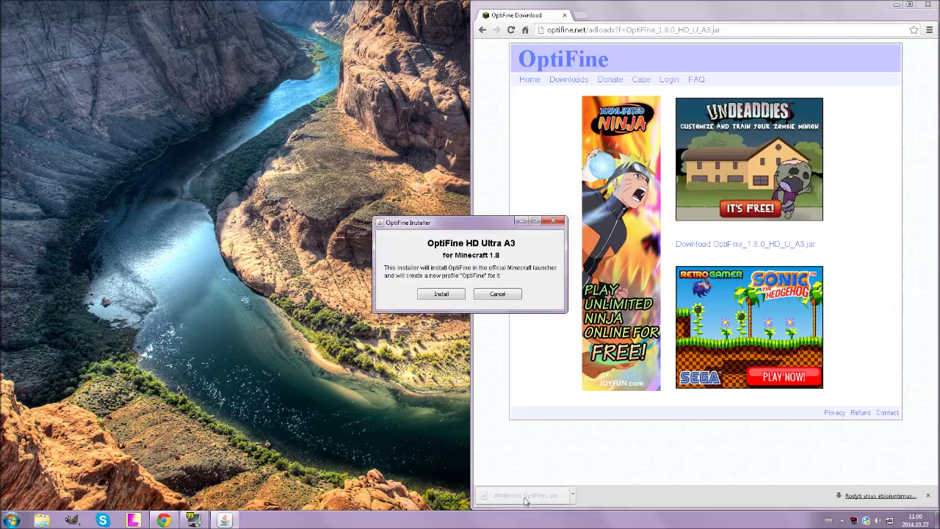
pyautogui.click(441, 294)
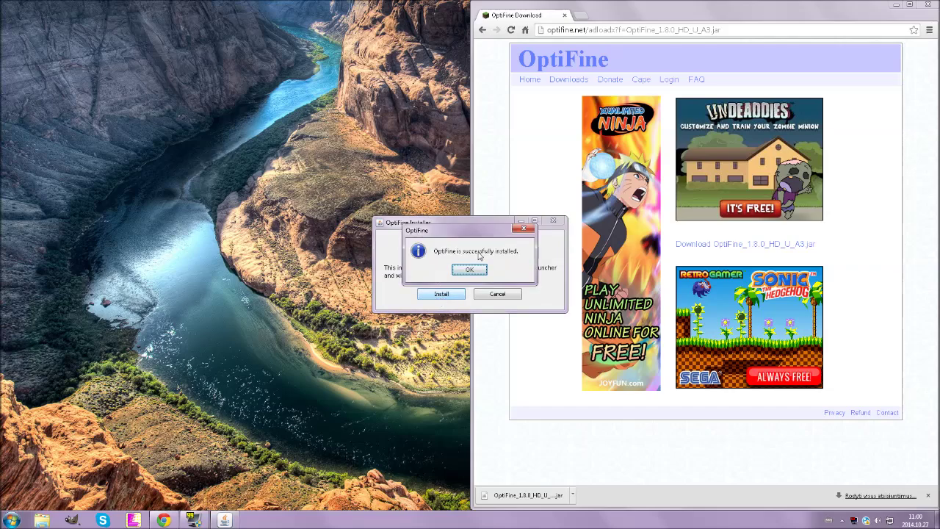
pyautogui.click(470, 270)
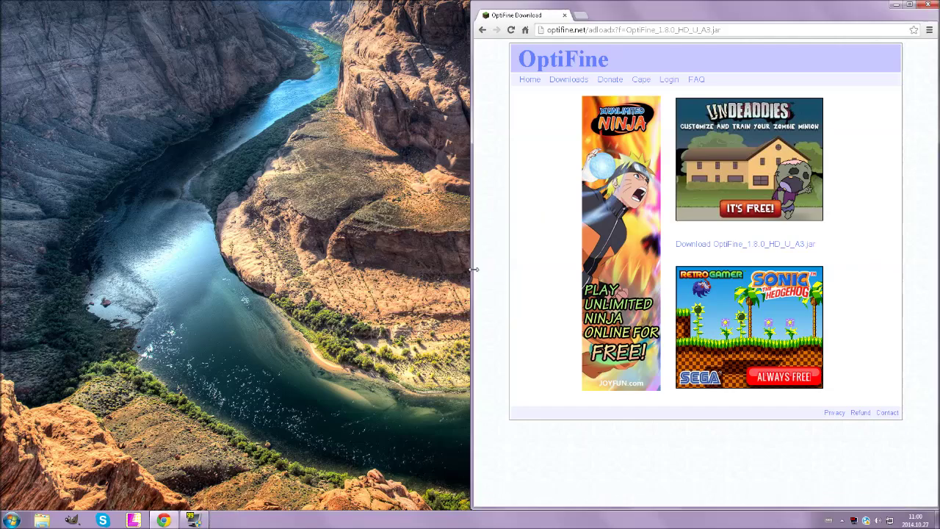
# Step: Close Chrome and refresh the desktop
pyautogui.click(927, 5)
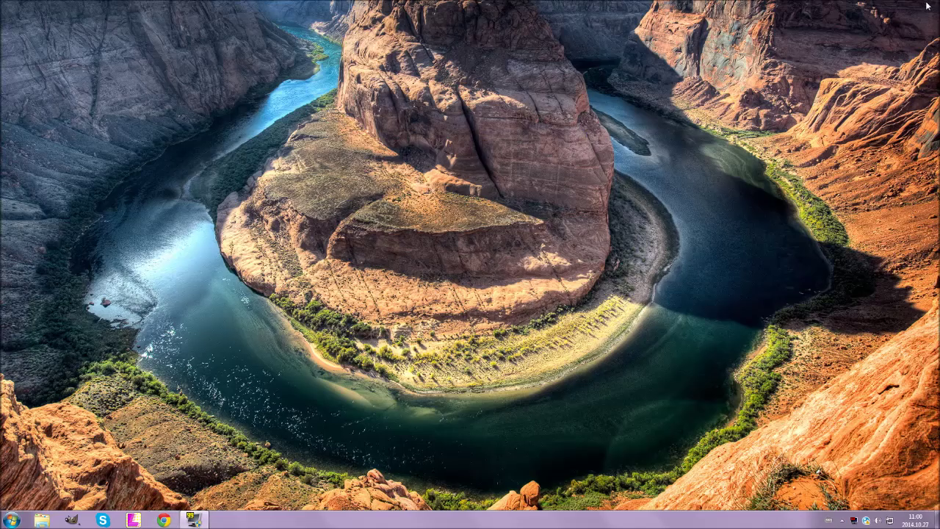
pyautogui.rightClick(357, 142)
pyautogui.click(385, 168)
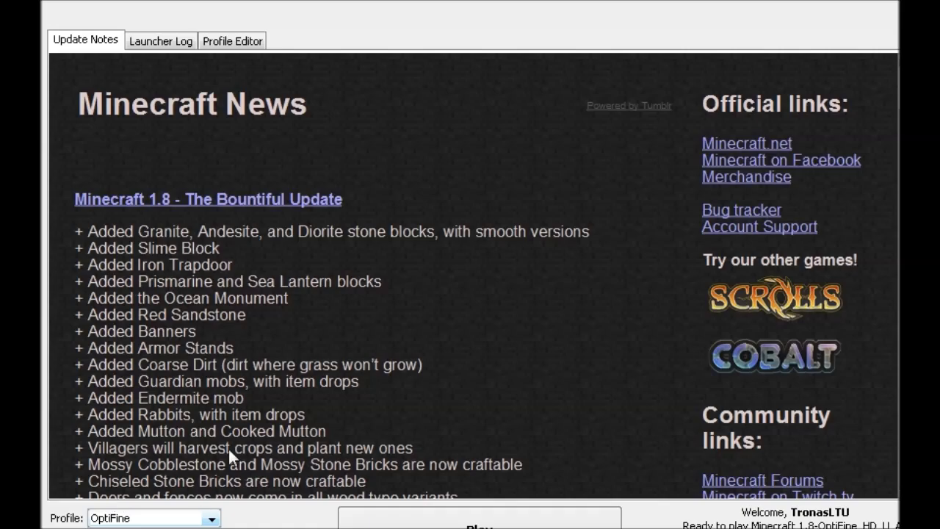
# Step: Open the Profile Editor listing five profiles, including OptiFine on 1.8-OptiFine_HD_U_A3
pyautogui.click(232, 40)
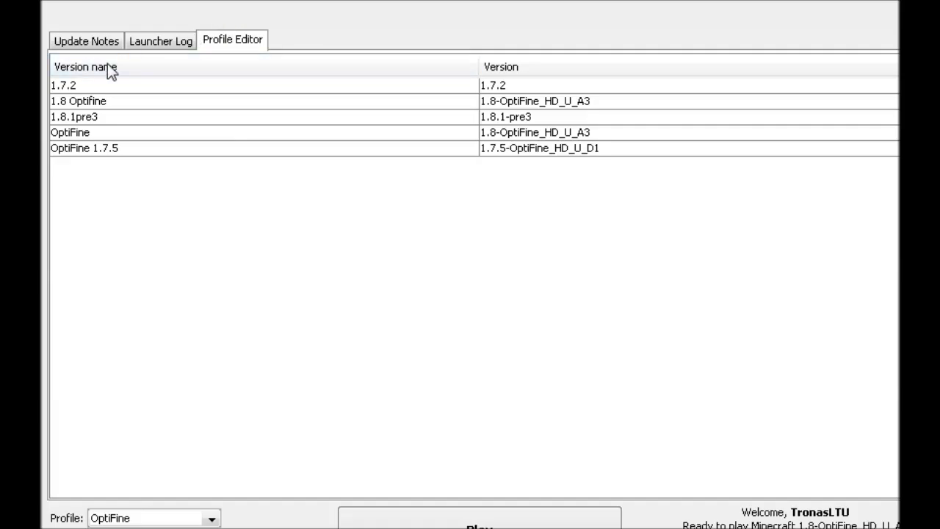
# Step: Delete the duplicate OptiFine profile
pyautogui.rightClick(81, 133)
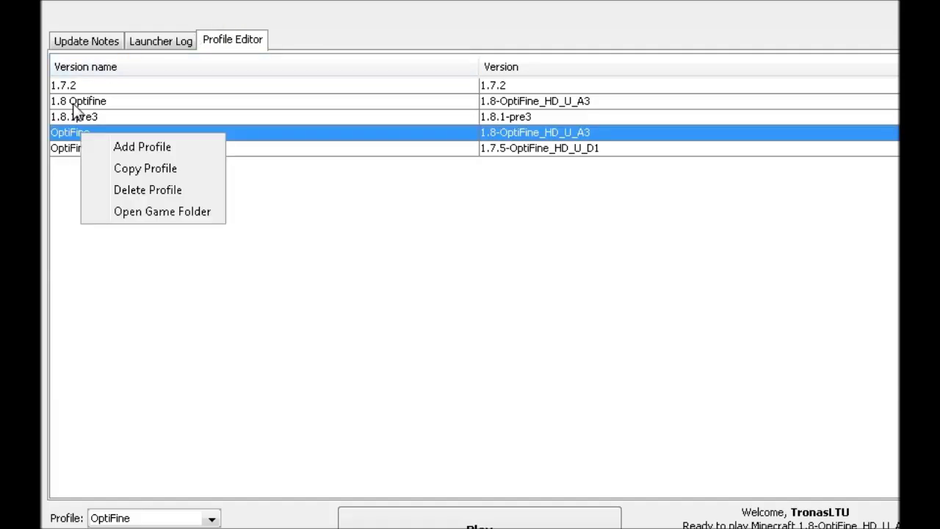
pyautogui.click(120, 162)
pyautogui.click(85, 41)
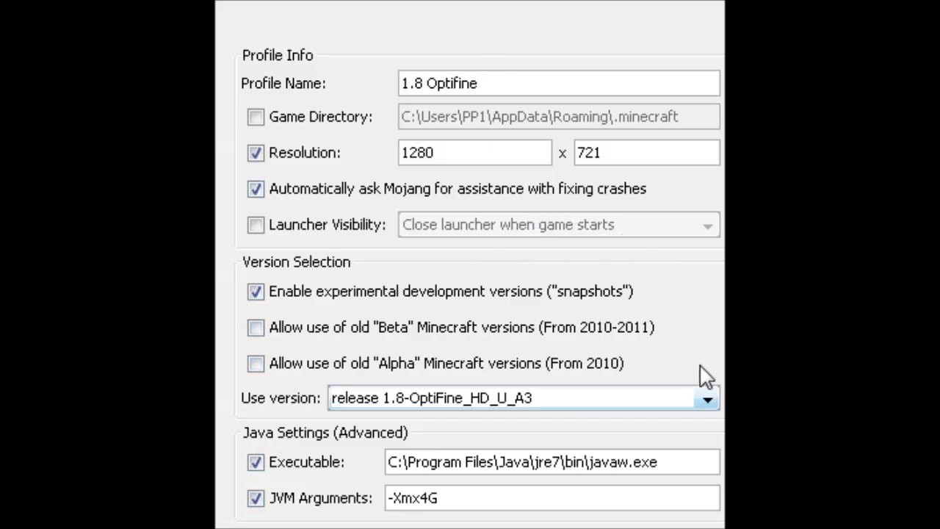
# Step: Set the 1.8 Optifine profile to release 1.8-OptiFine_HD_U_A3 and save it
pyautogui.click(710, 397)
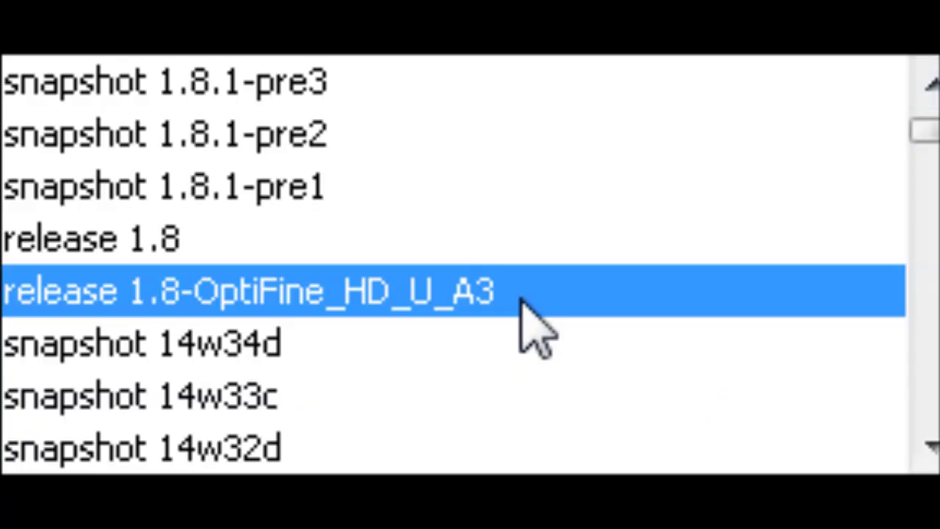
pyautogui.click(703, 363)
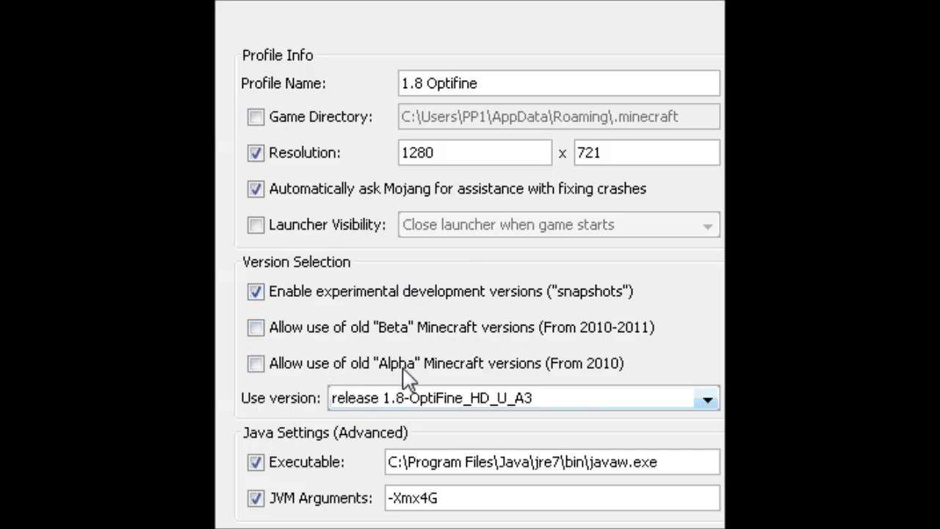
pyautogui.click(679, 522)
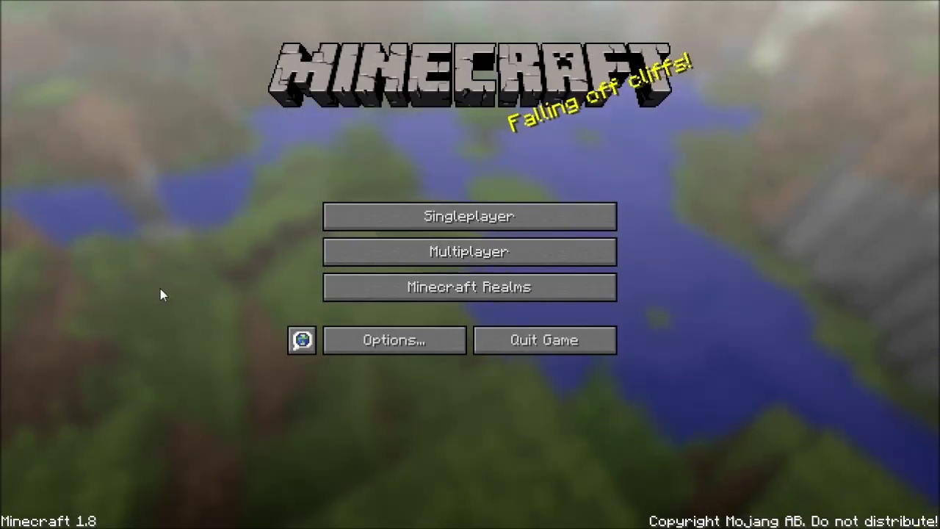
# Step: View the OptiFine Video Settings from Options, then back out to the title screen
pyautogui.click(396, 348)
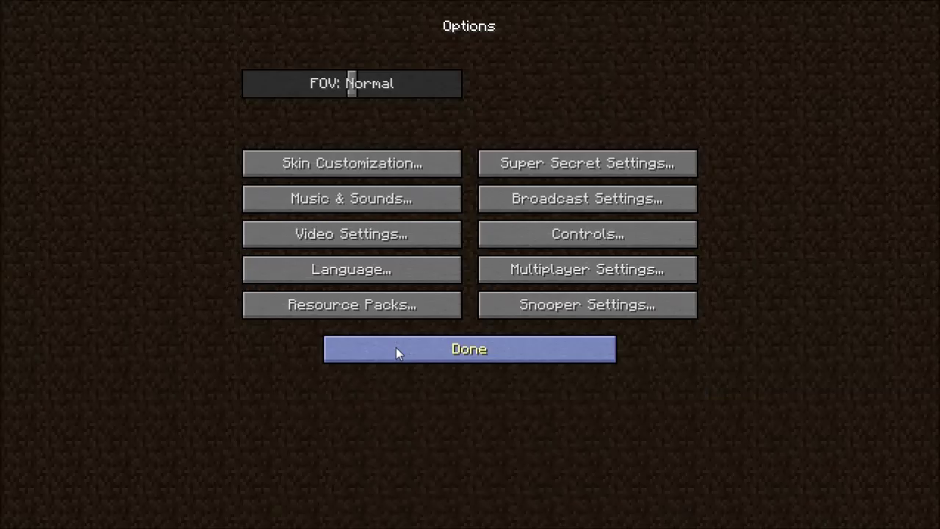
pyautogui.click(352, 249)
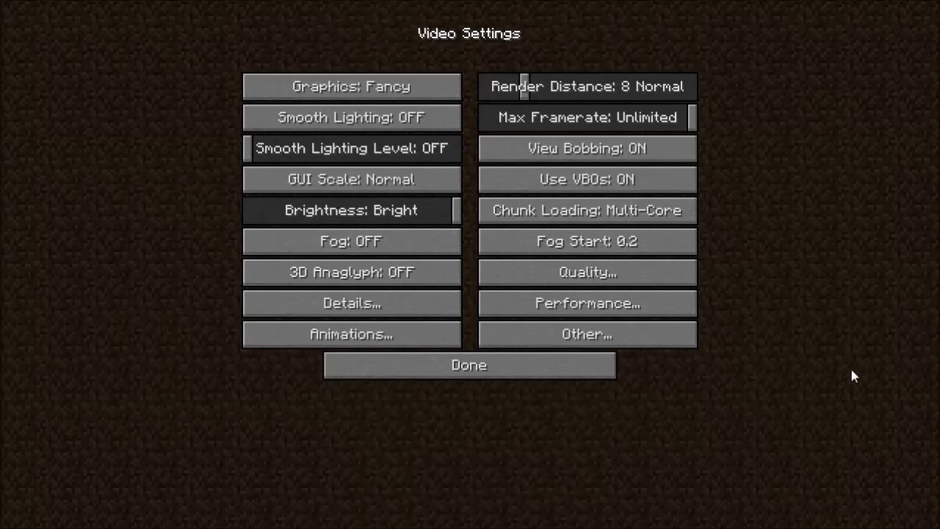
pyautogui.click(455, 366)
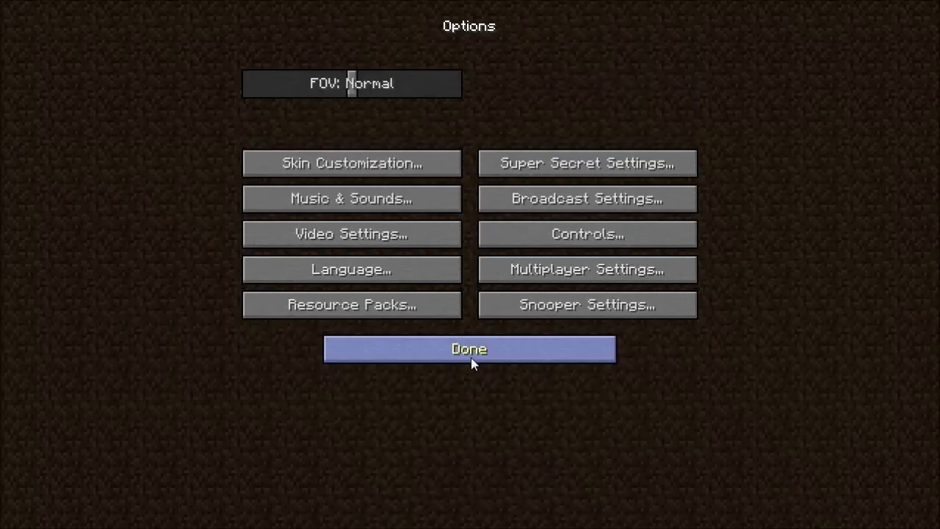
pyautogui.click(469, 356)
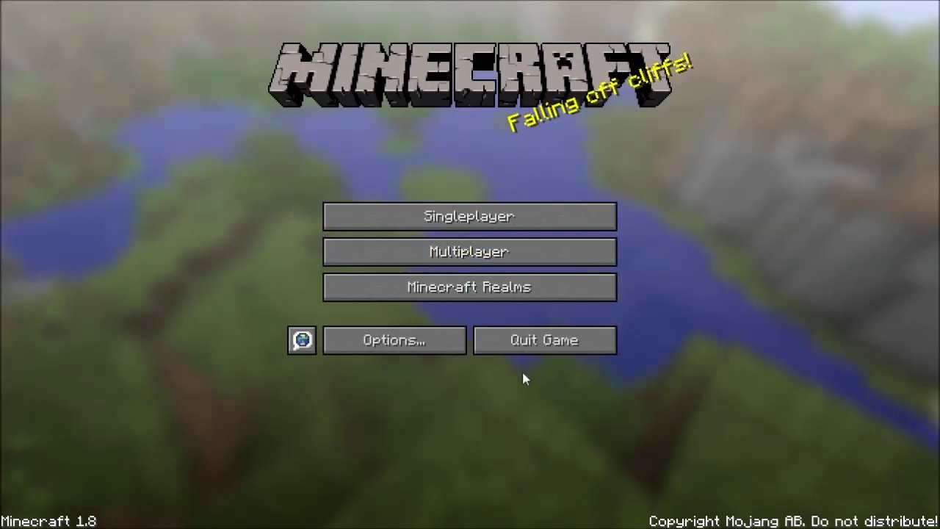
# Step: Load the Enchantment world from the Singleplayer list
pyautogui.click(469, 221)
pyautogui.doubleClick(525, 67)
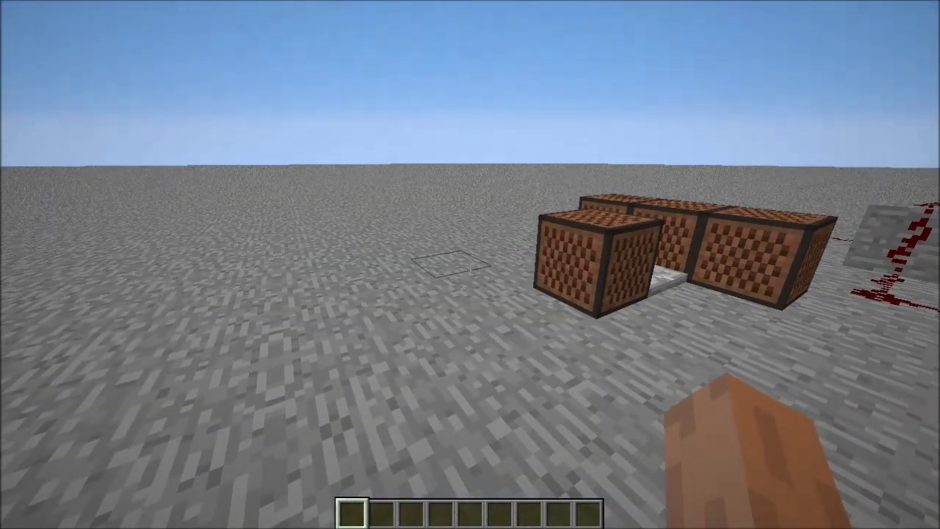
pyautogui.moveTo(470, 264)
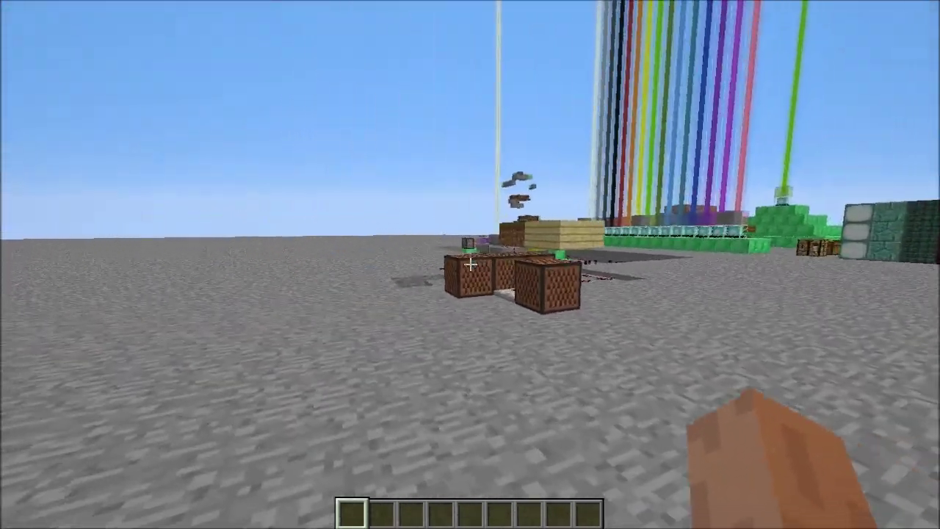
# Step: Fly over the redstone and beacon builds with the F3 overlay toggled, then pause
pyautogui.press('space')
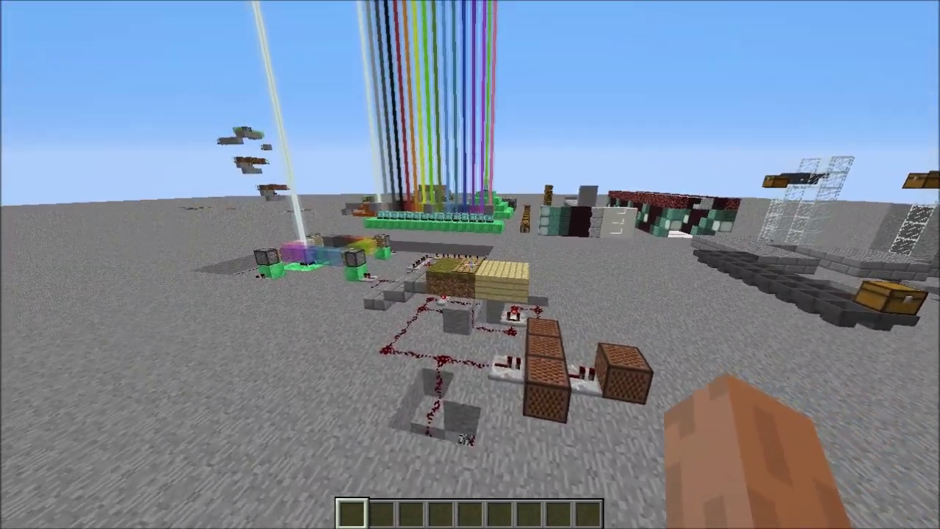
pyautogui.press('F3')
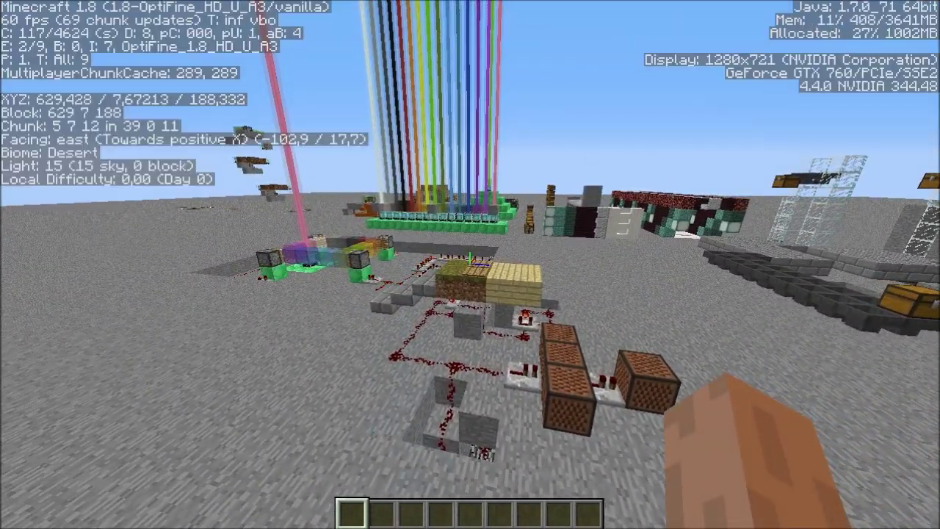
pyautogui.hotkey('alt', 'Tab')
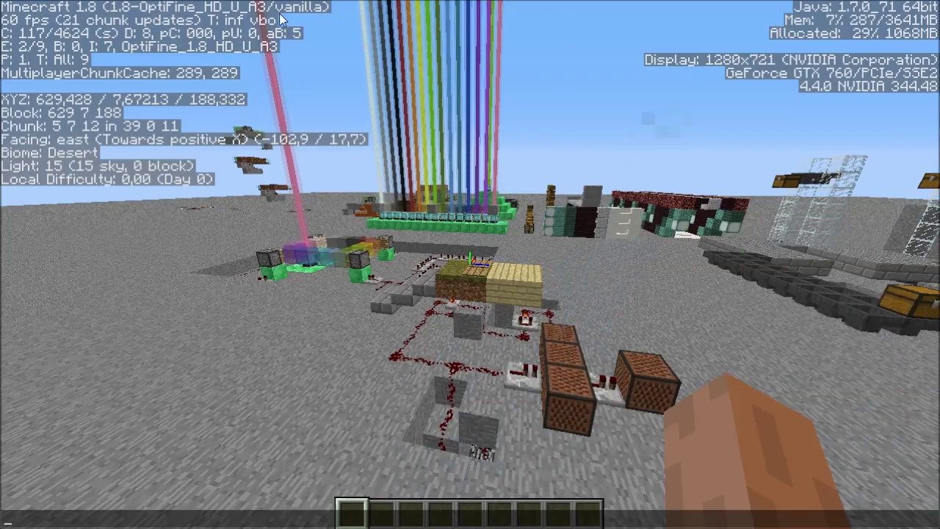
pyautogui.press('Escape')
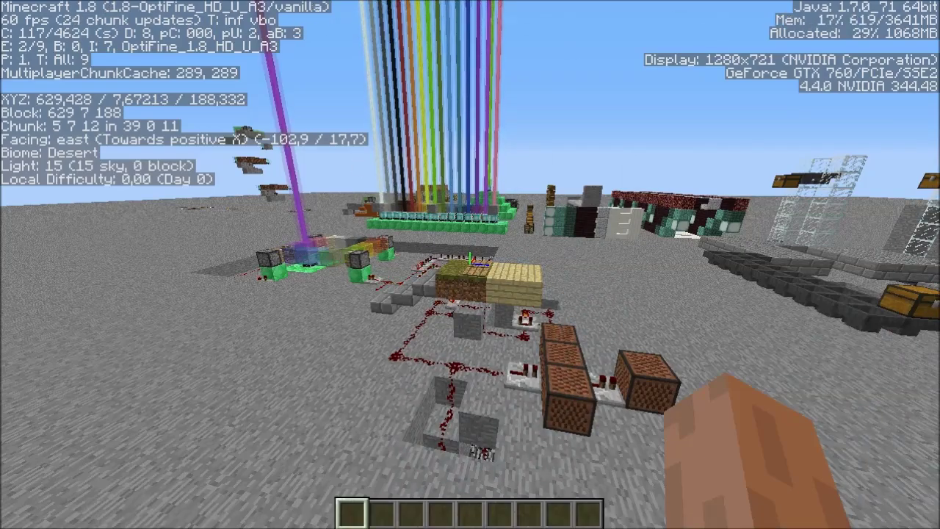
pyautogui.press('F3')
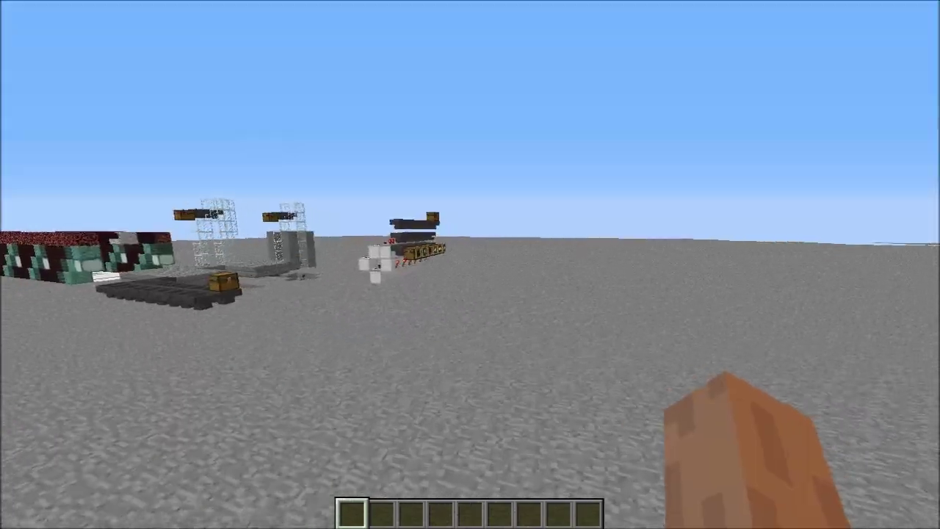
pyautogui.press('Escape')
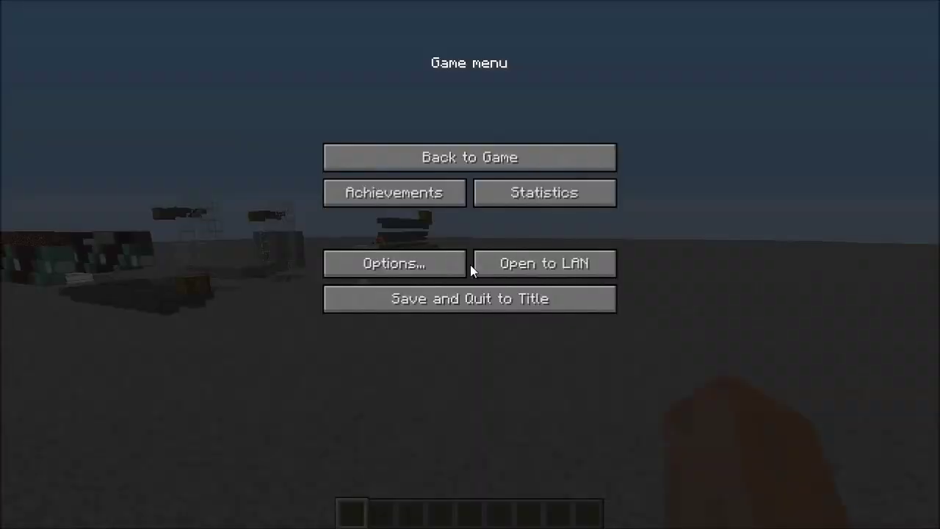
# Step: Check the Controls list for the Zoom binding (LMENU) and return to the game
pyautogui.click(414, 262)
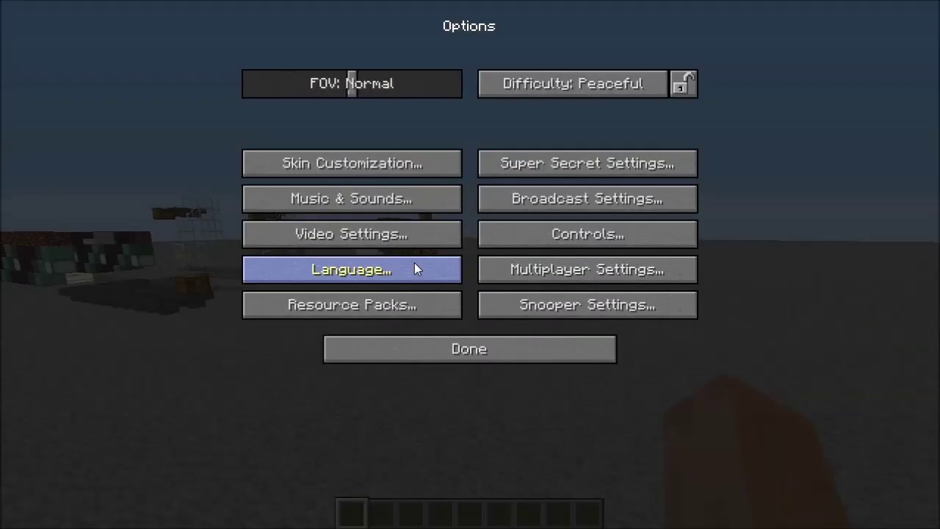
pyautogui.click(561, 235)
pyautogui.moveTo(676, 180)
pyautogui.mouseDown()
pyautogui.moveTo(680, 374)
pyautogui.moveTo(682, 173)
pyautogui.mouseUp()
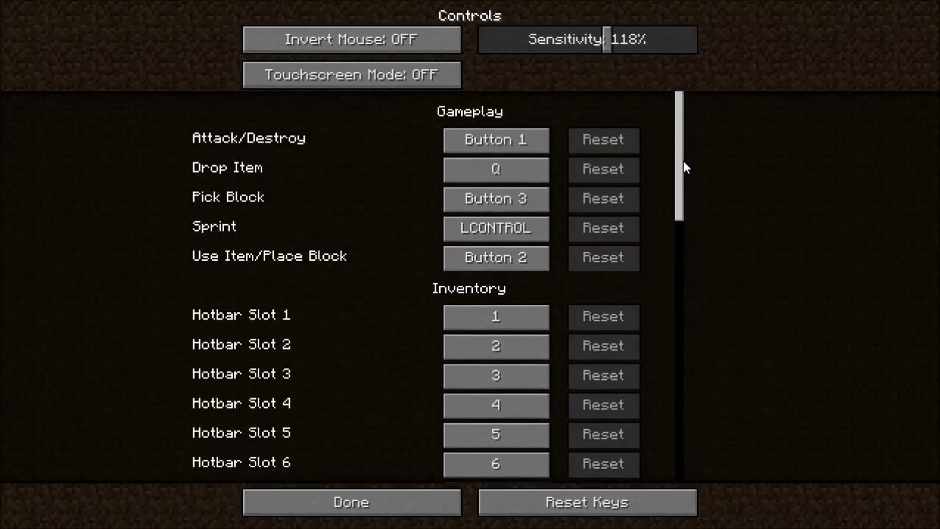
pyautogui.moveTo(684, 167); pyautogui.dragTo(686, 342)
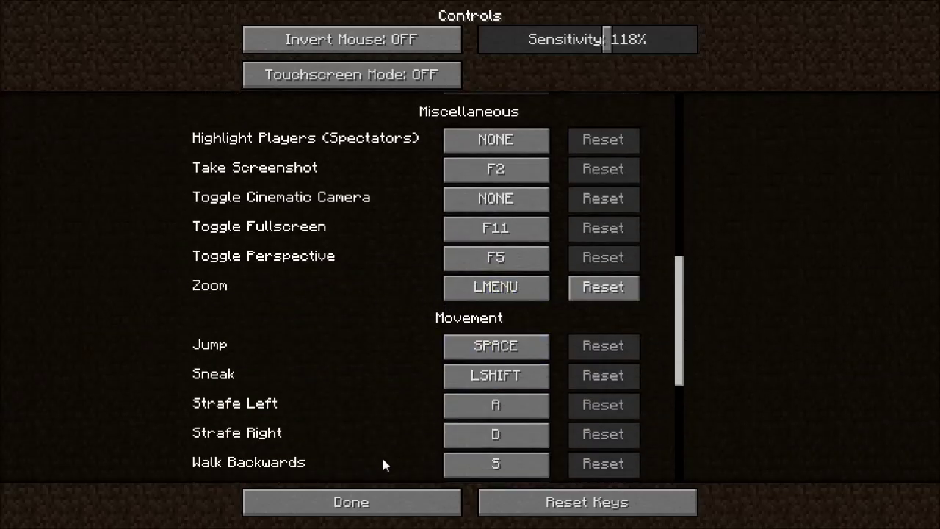
pyautogui.click(366, 487)
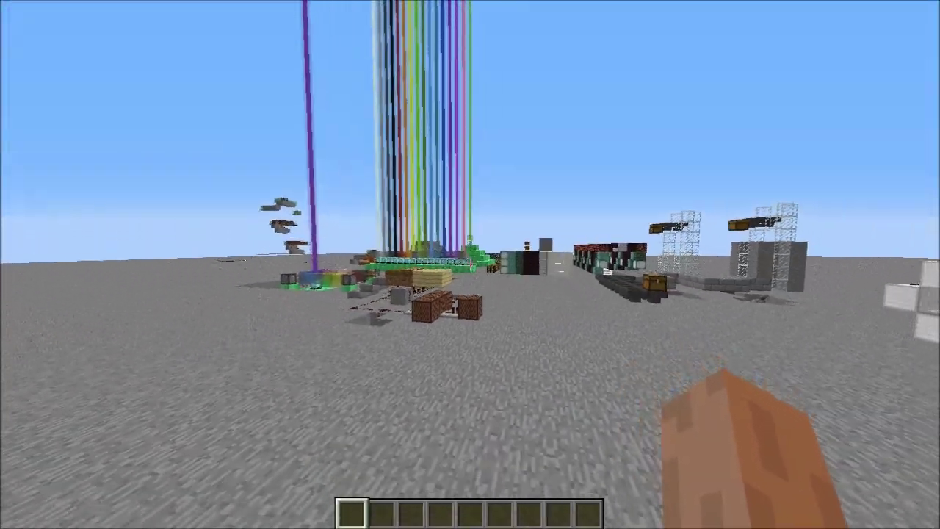
# Step: Walk forward briefly, then save and quit to the title screen
pyautogui.press('w')
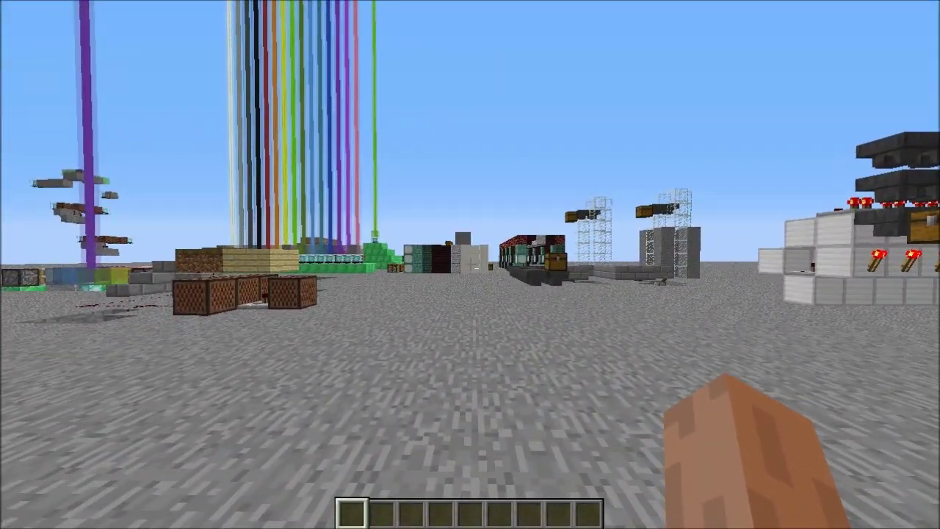
pyautogui.press('Escape')
pyautogui.click(476, 309)
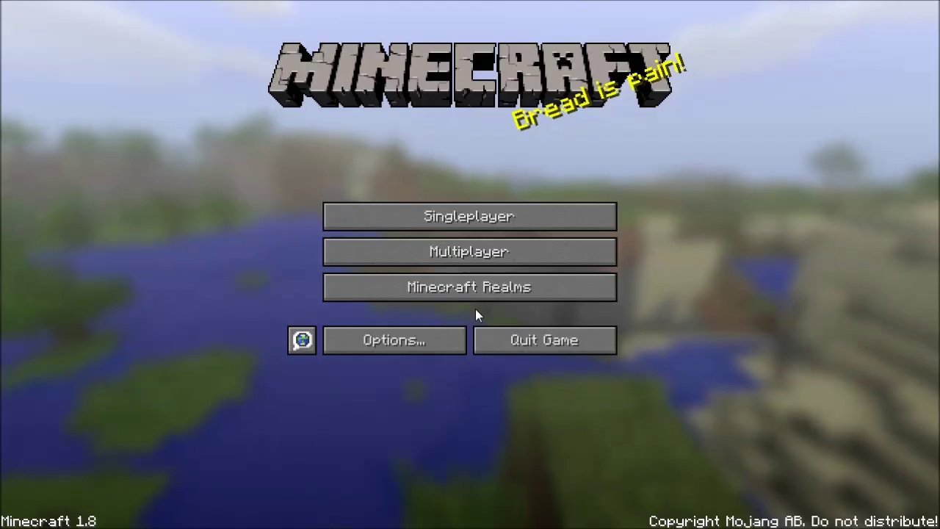
# Step: Open Options > Video Settings, showing GUI Scale Large and Brightness +48%
pyautogui.click(414, 340)
pyautogui.click(350, 243)
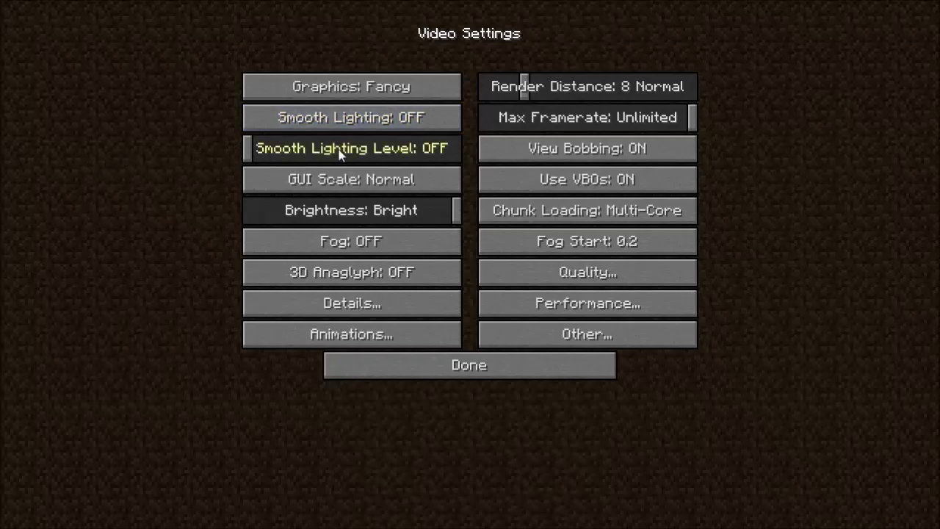
pyautogui.moveTo(392, 160)
pyautogui.click(290, 187)
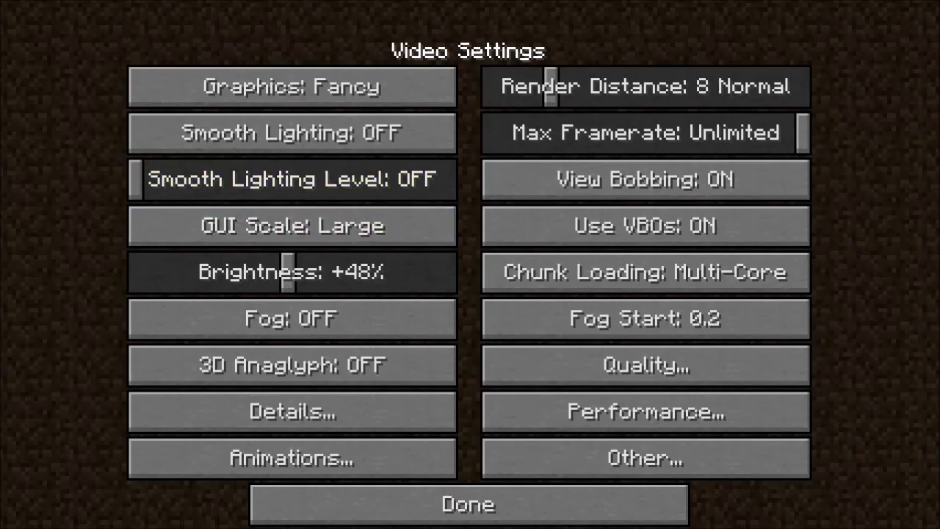
pyautogui.click(165, 224)
pyautogui.click(151, 215)
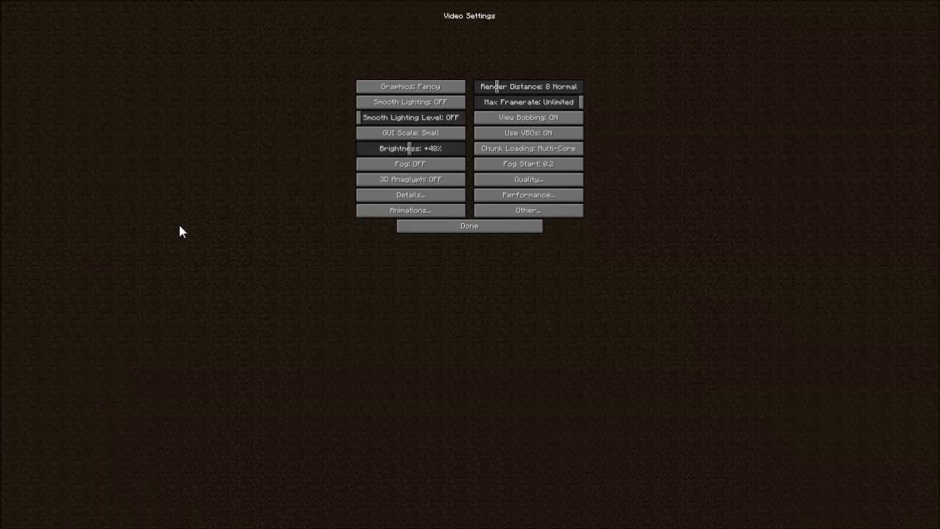
pyautogui.click(402, 136)
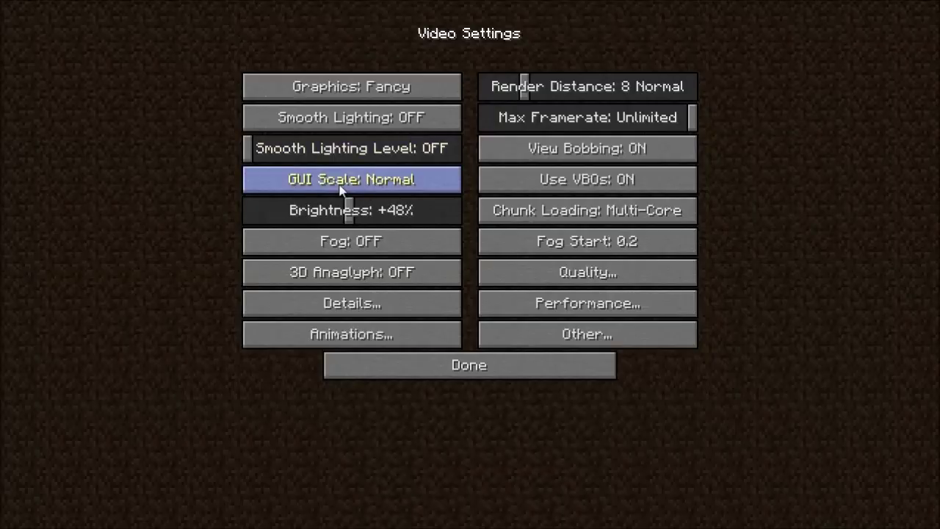
pyautogui.moveTo(353, 210); pyautogui.dragTo(606, 234)
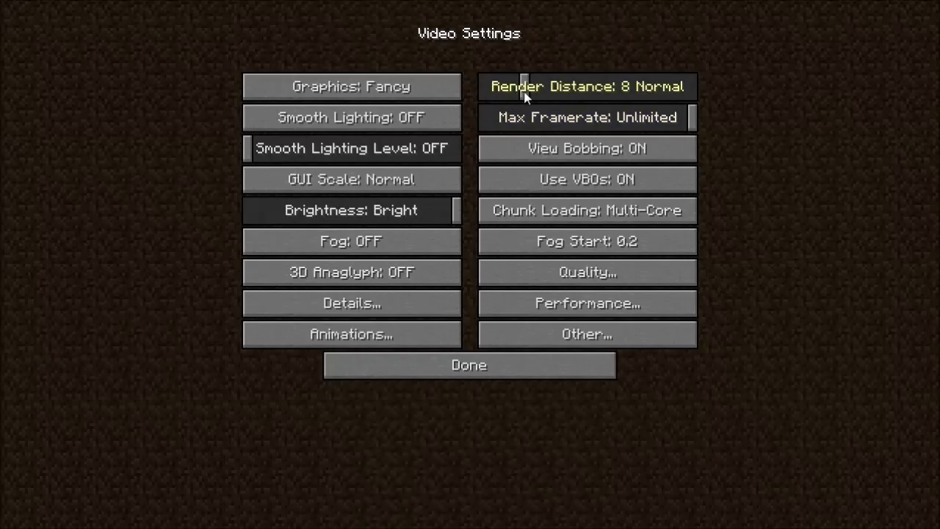
pyautogui.moveTo(525, 96); pyautogui.dragTo(479, 94)
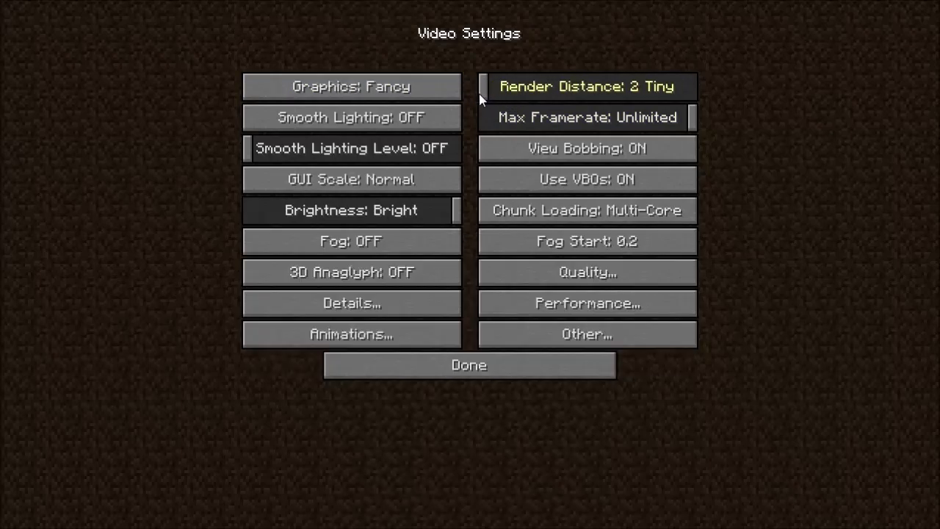
pyautogui.moveTo(479, 93)
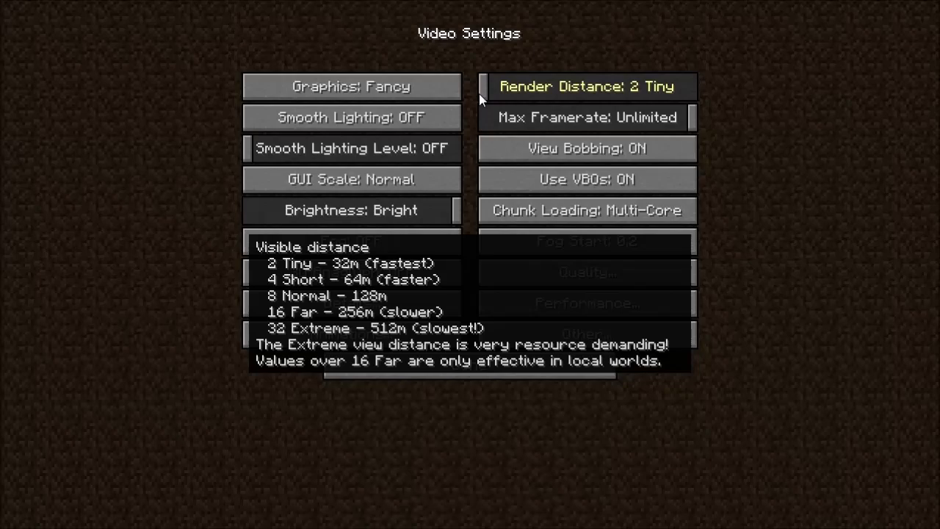
pyautogui.moveTo(487, 93); pyautogui.dragTo(526, 95)
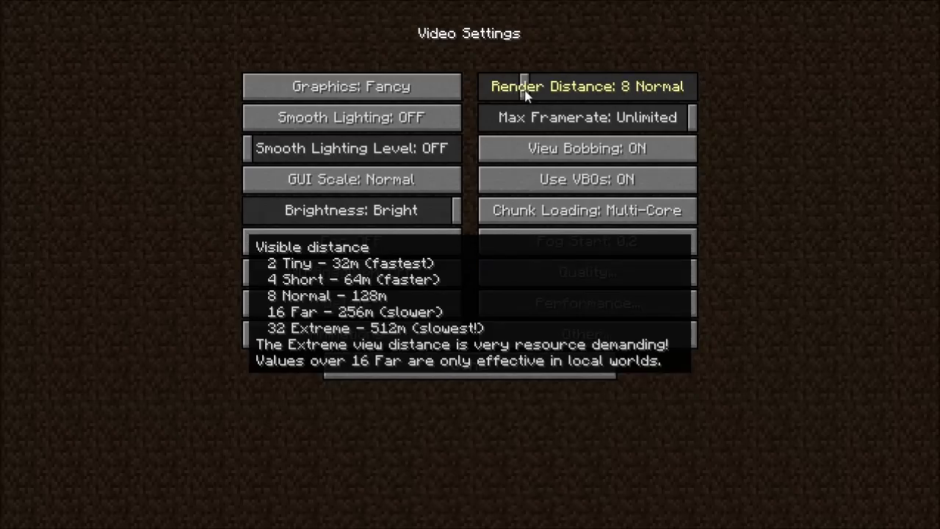